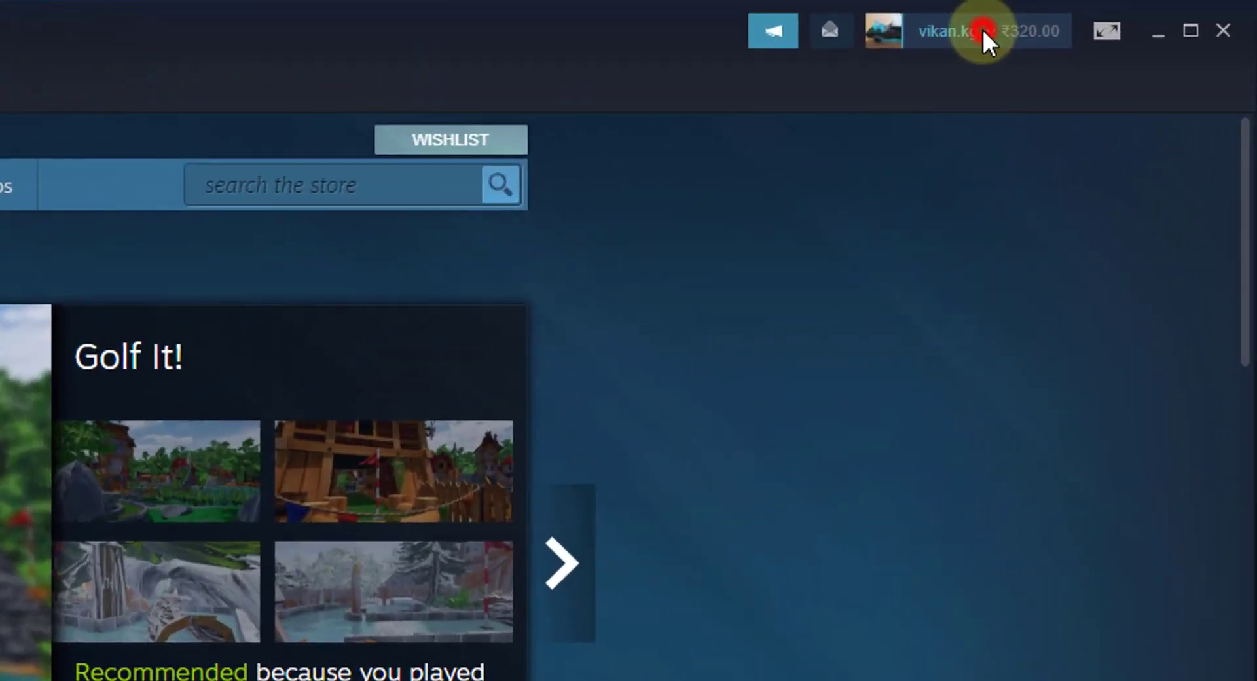
# Step: Open Account details from the account name dropdown to view Steam Guard email protection
pyautogui.click(983, 29)
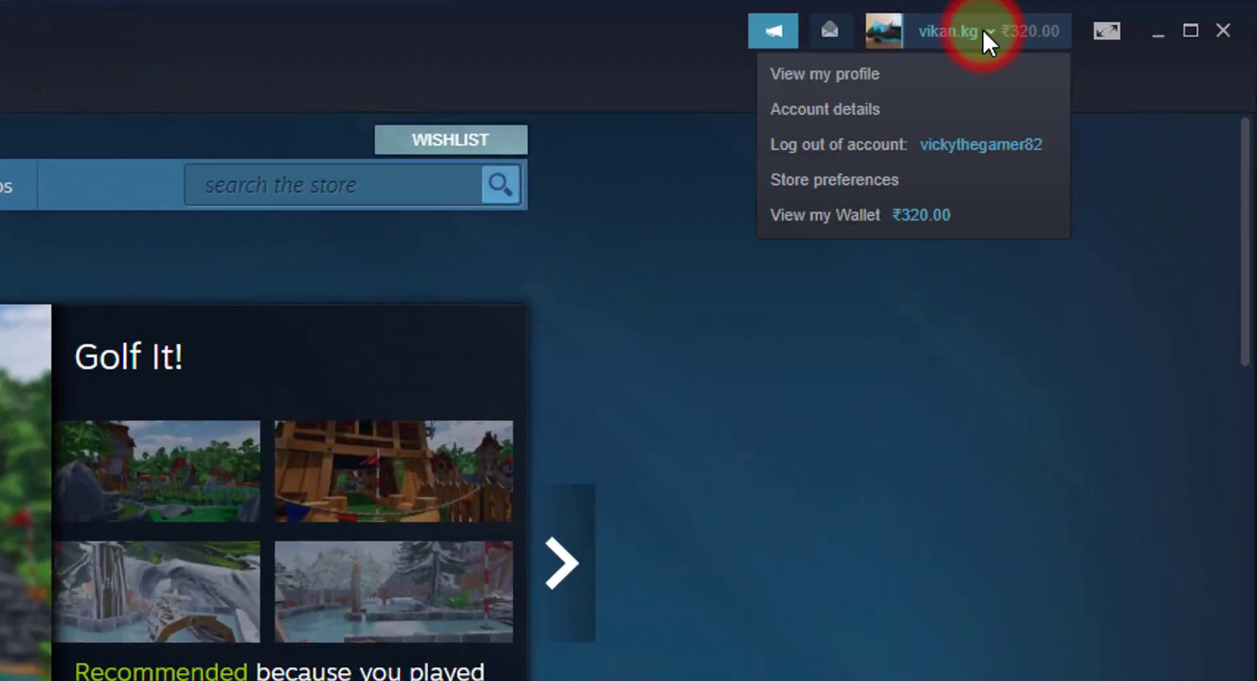
pyautogui.click(826, 109)
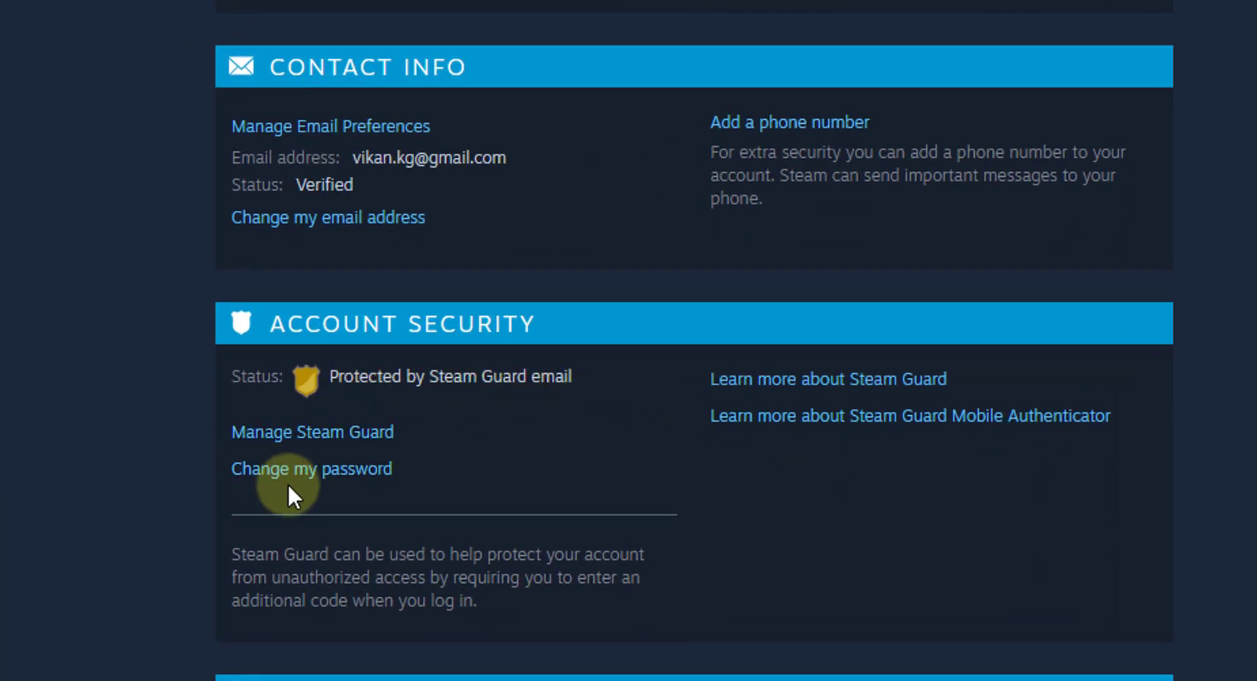
# Step: Under Manage Steam Guard, choose to get Steam Guard codes from the Steam app on the phone
pyautogui.click(314, 439)
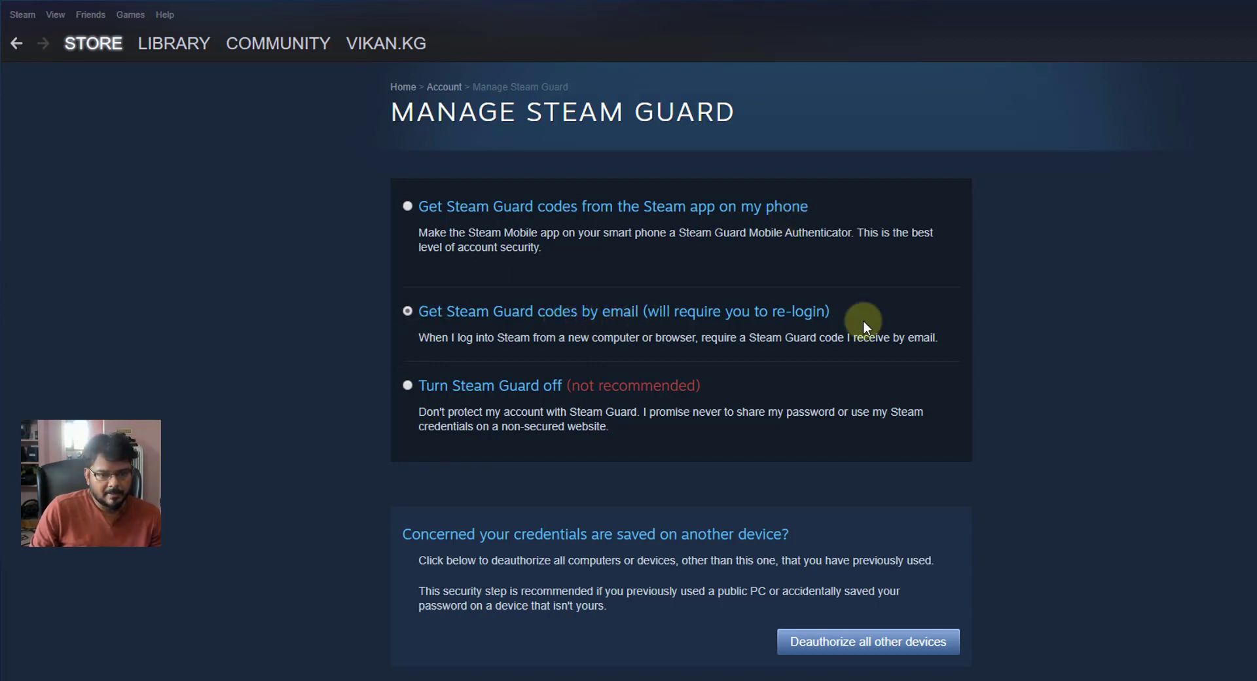
pyautogui.click(405, 208)
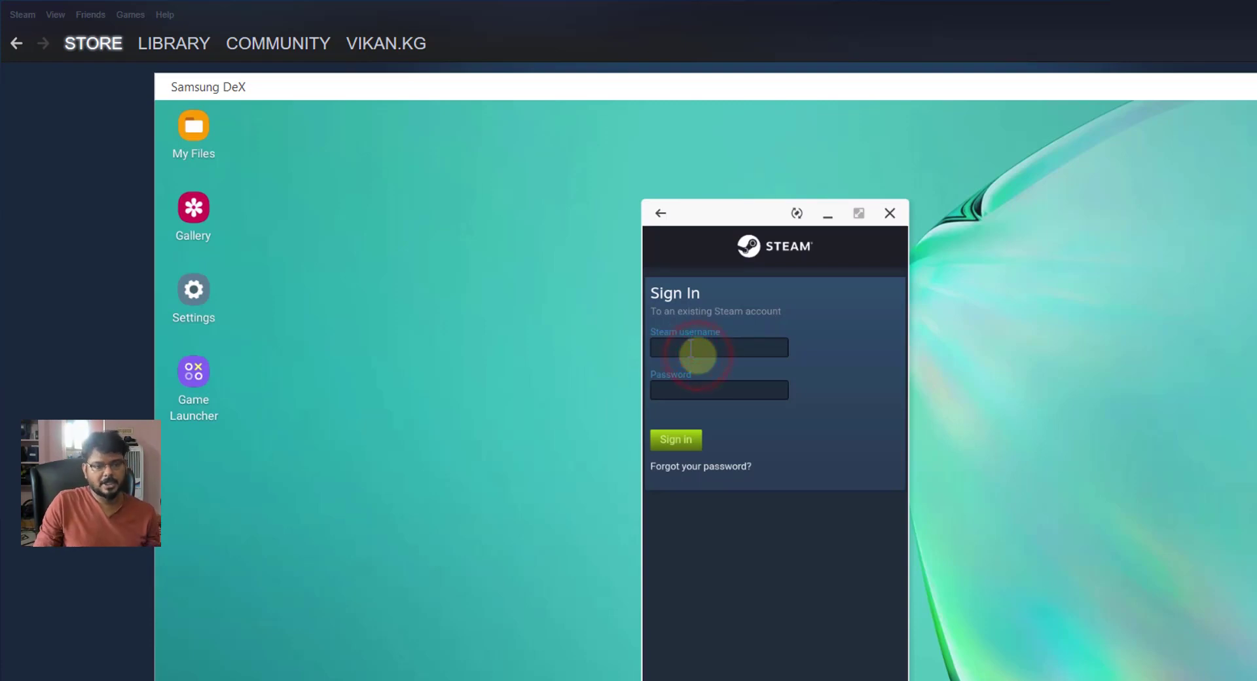
# Step: Sign in to Steam Mobile with the account name and password
pyautogui.write('vickythegamer82')
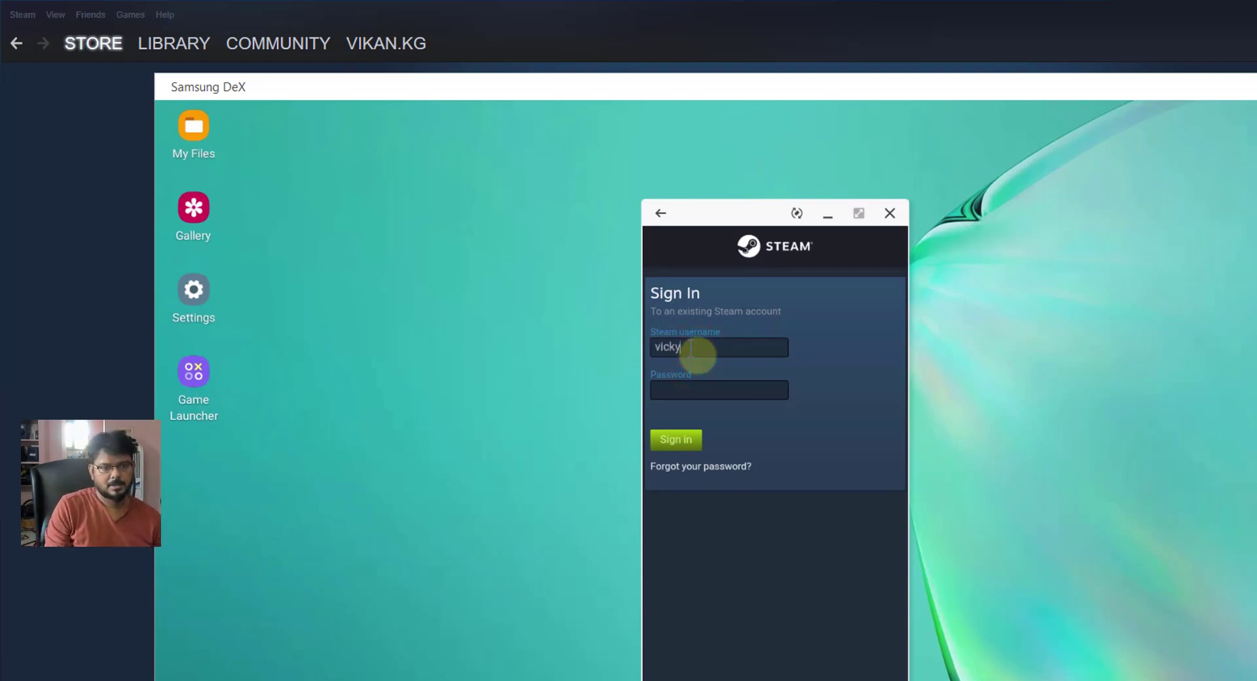
pyautogui.press('Tab')
pyautogui.write('***********')
pyautogui.click(682, 442)
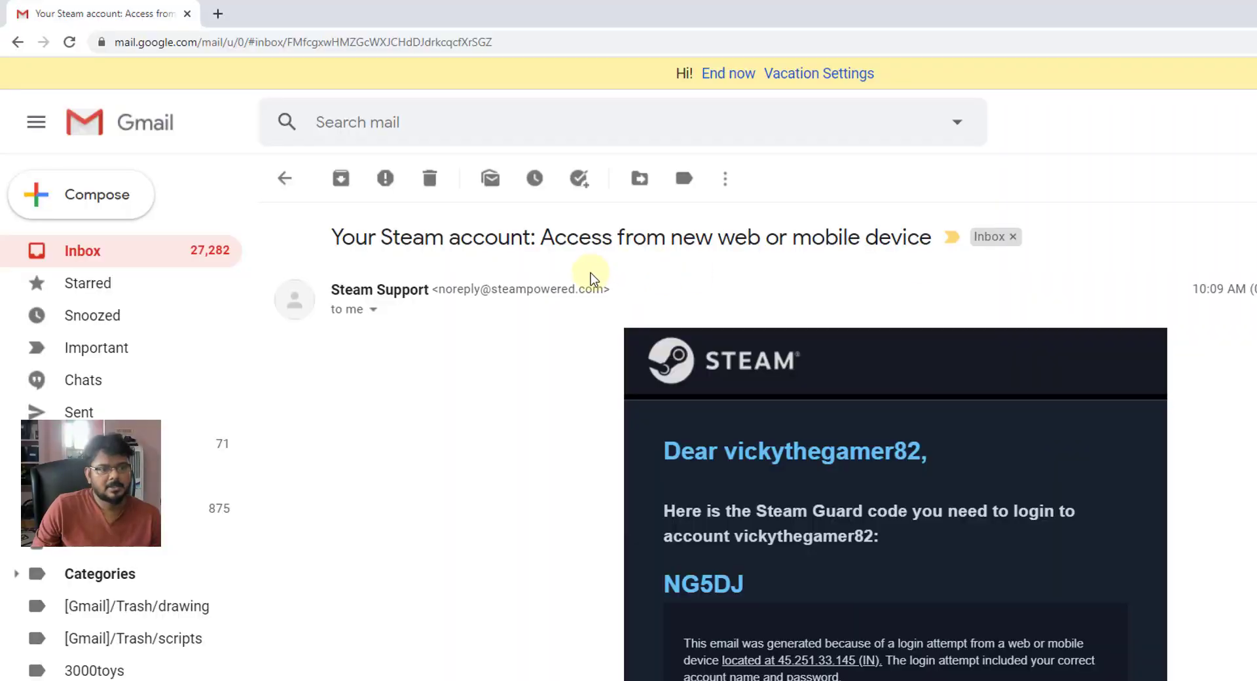
# Step: Copy the Steam Guard access code from the Gmail message, paste it into Steam Mobile, and submit
pyautogui.doubleClick(697, 583)
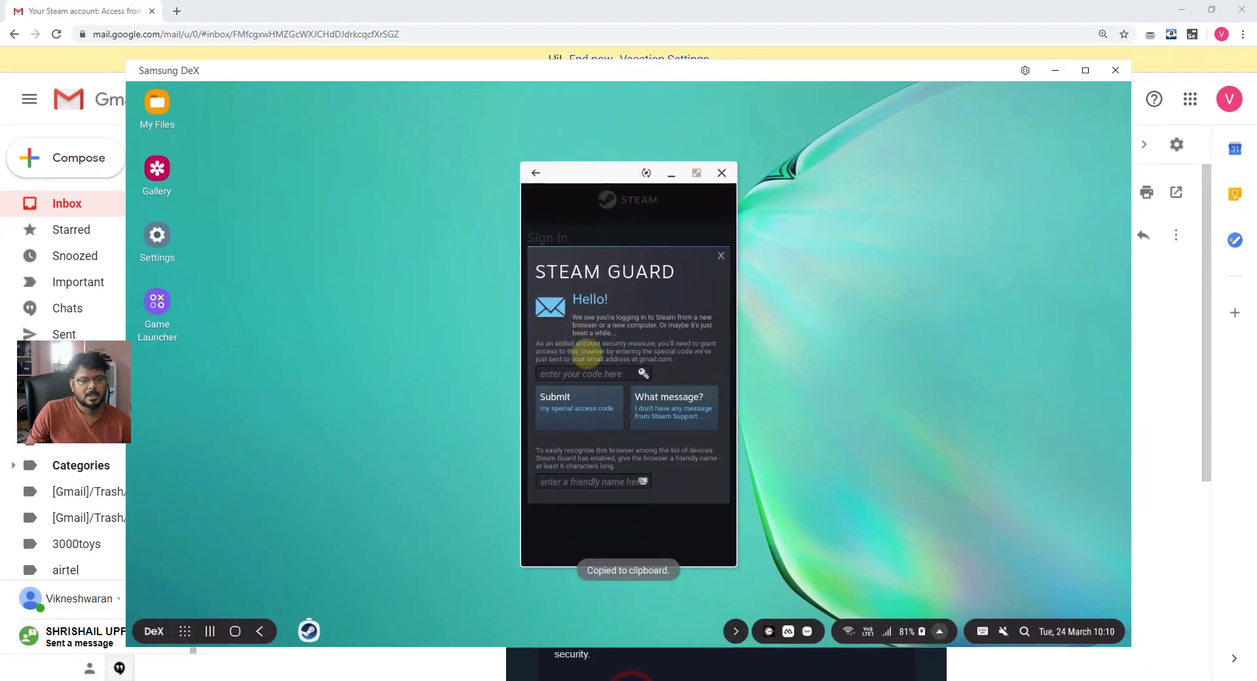
pyautogui.click(638, 402)
pyautogui.hotkey('ctrl', 'v')
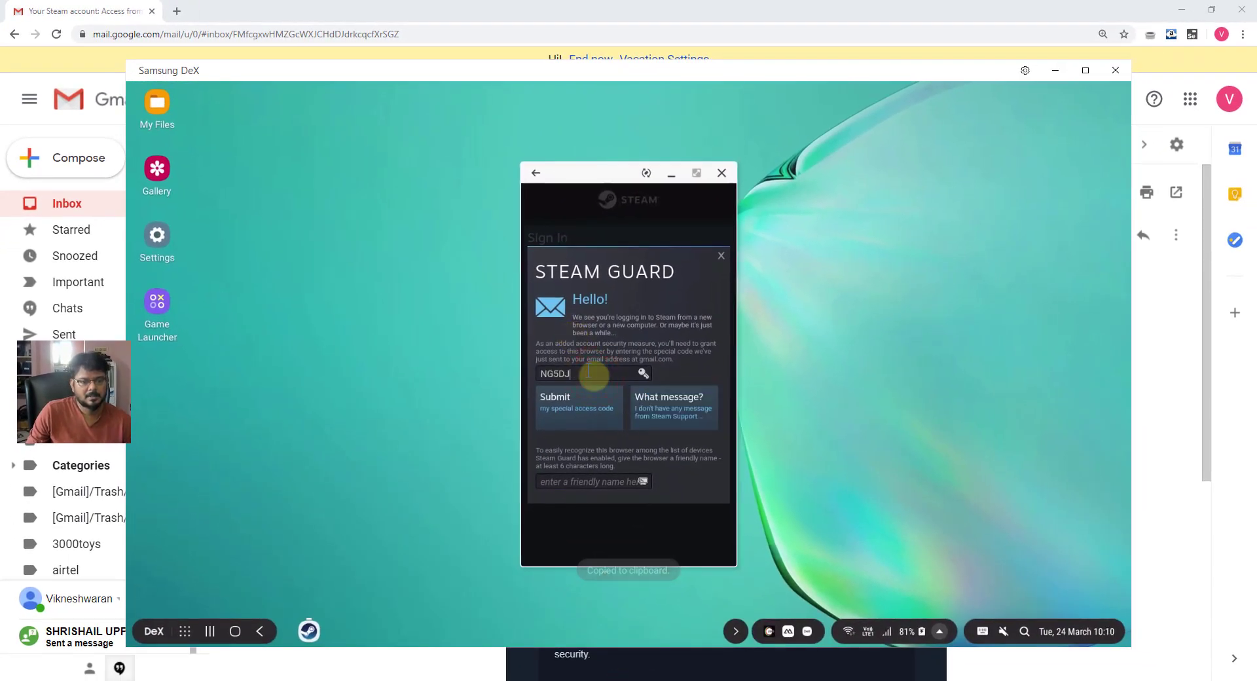
pyautogui.click(576, 402)
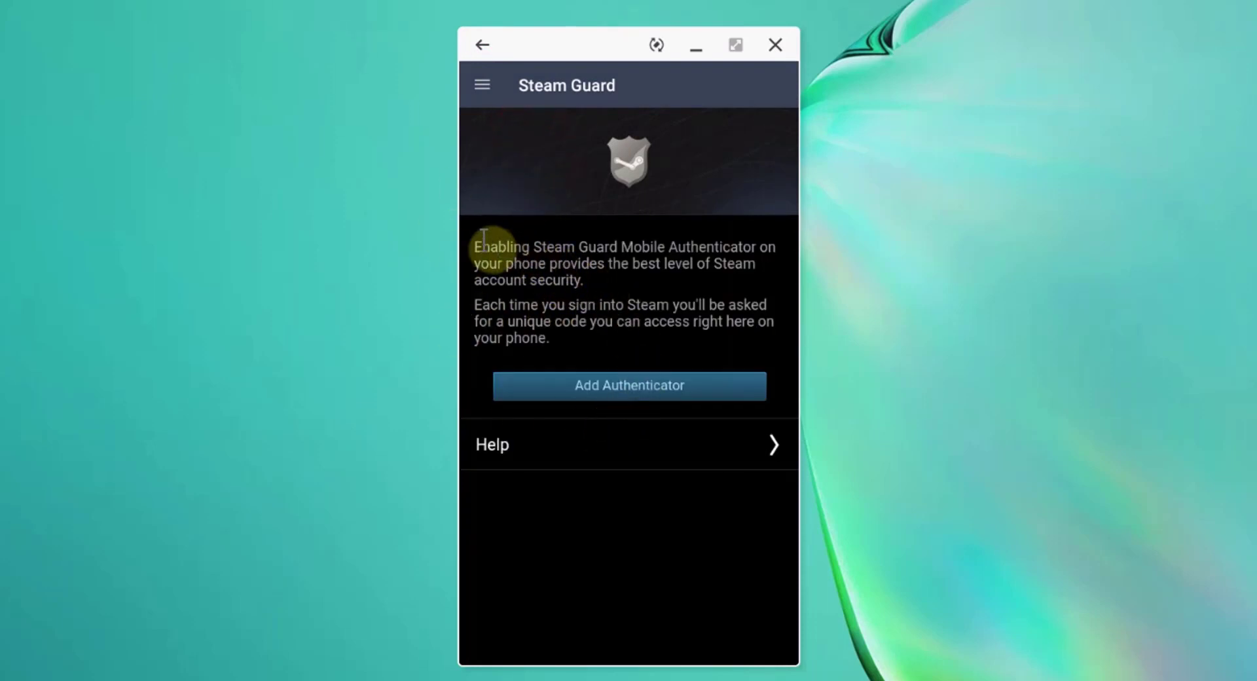
# Step: Start Add Authenticator in Steam Mobile and paste the phone number into the Step 1 field
pyautogui.moveTo(491, 248); pyautogui.dragTo(678, 302)
pyautogui.click(650, 306)
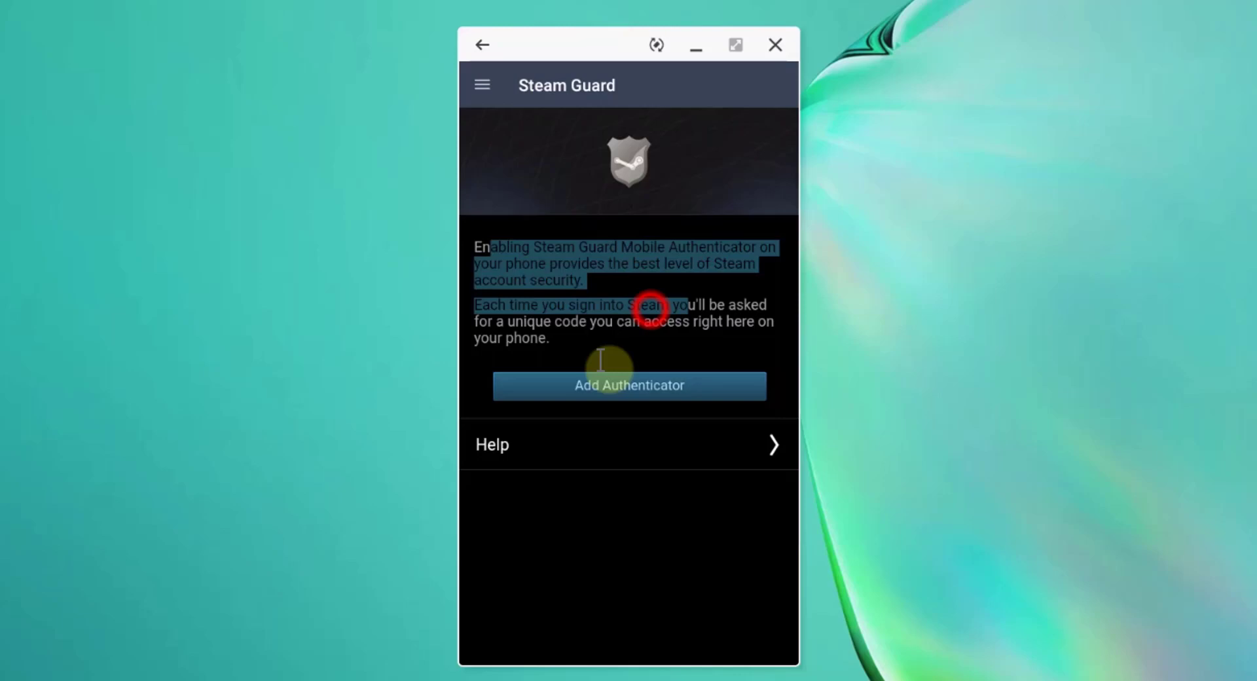
pyautogui.click(660, 391)
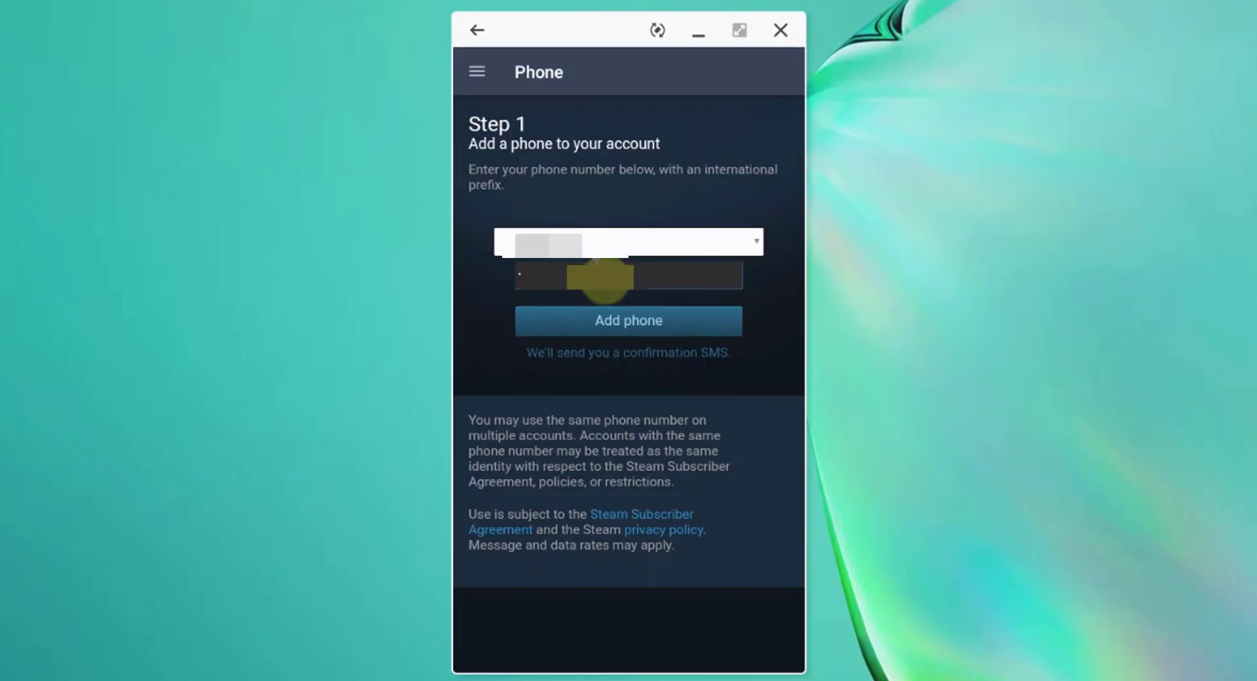
pyautogui.click(616, 284)
pyautogui.hotkey('ctrl', 'v')
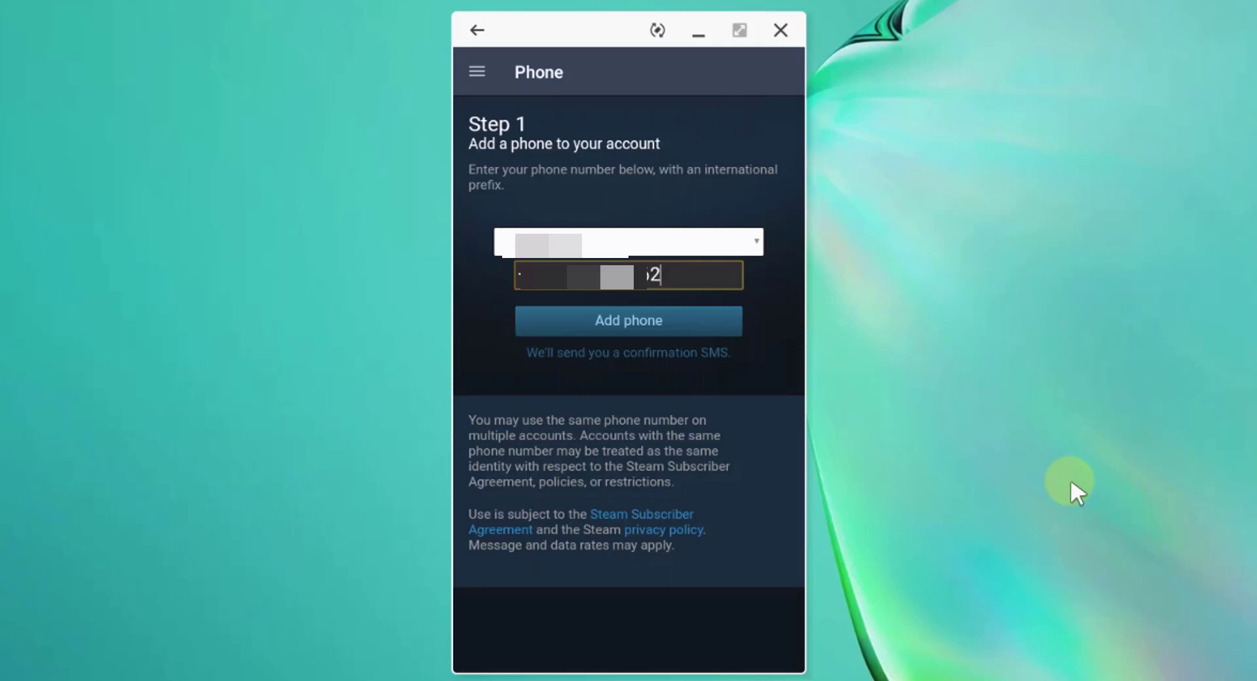
# Step: Add the phone number, confirm the emailed link, and close the Email Confirmed tab
pyautogui.click(666, 324)
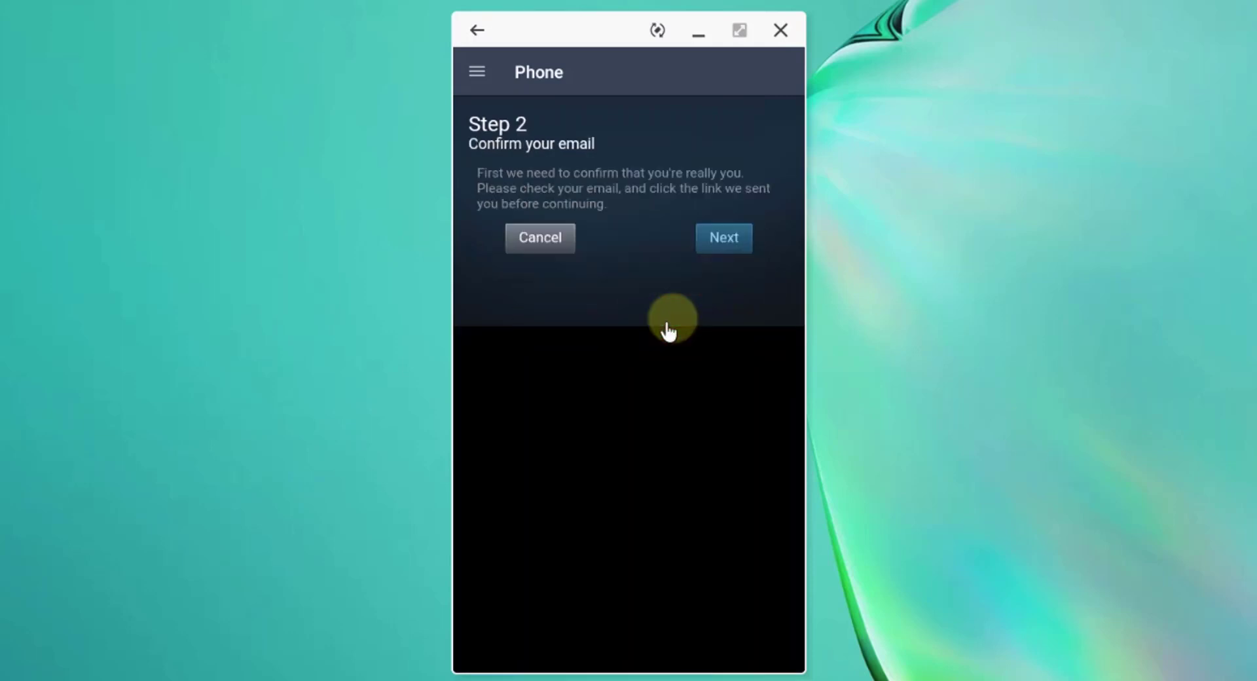
pyautogui.click(722, 244)
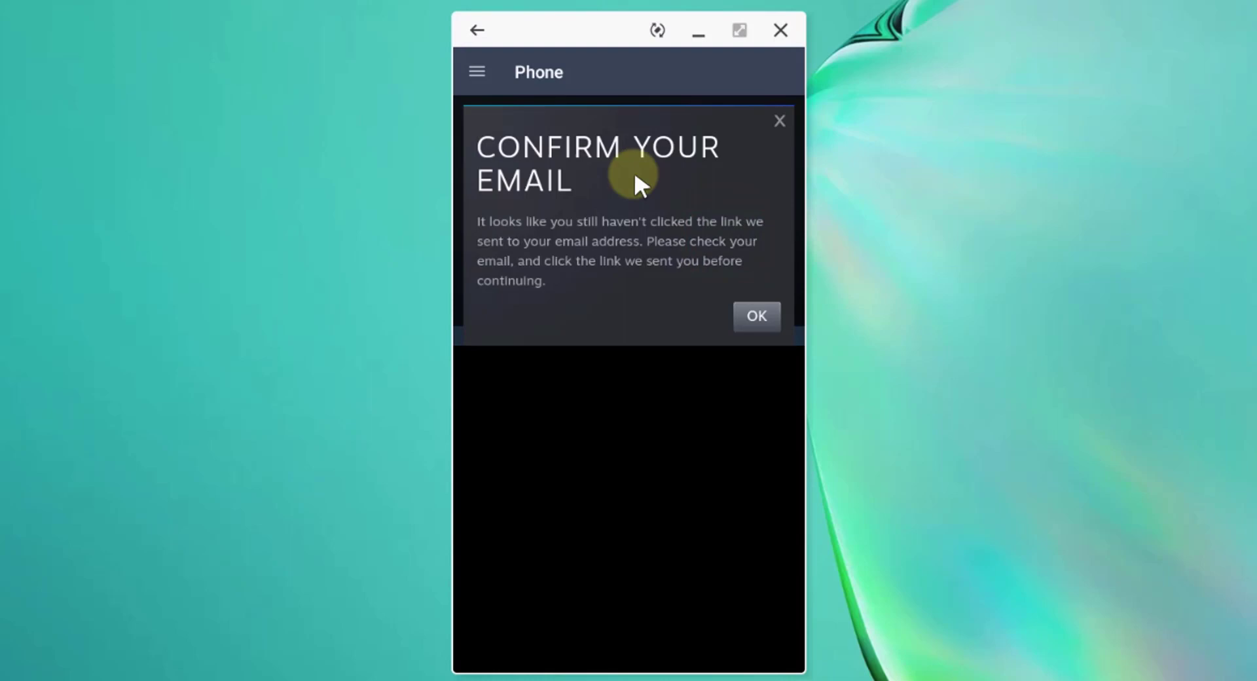
pyautogui.click(759, 320)
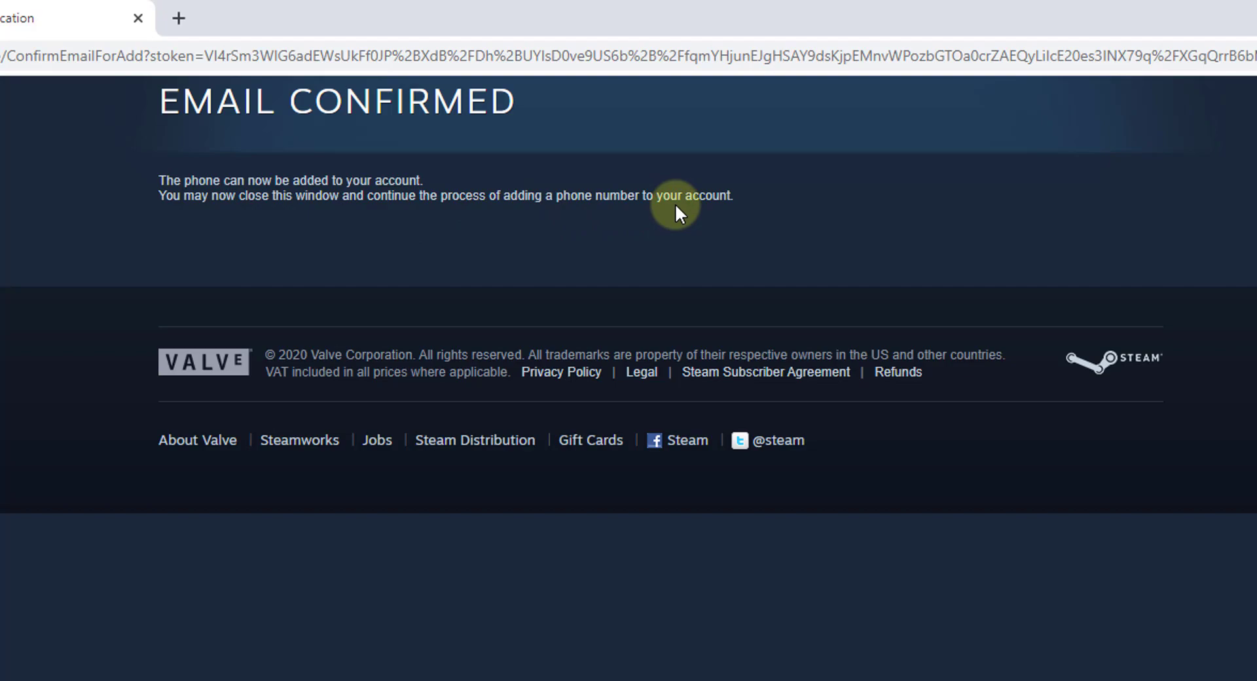
pyautogui.click(138, 19)
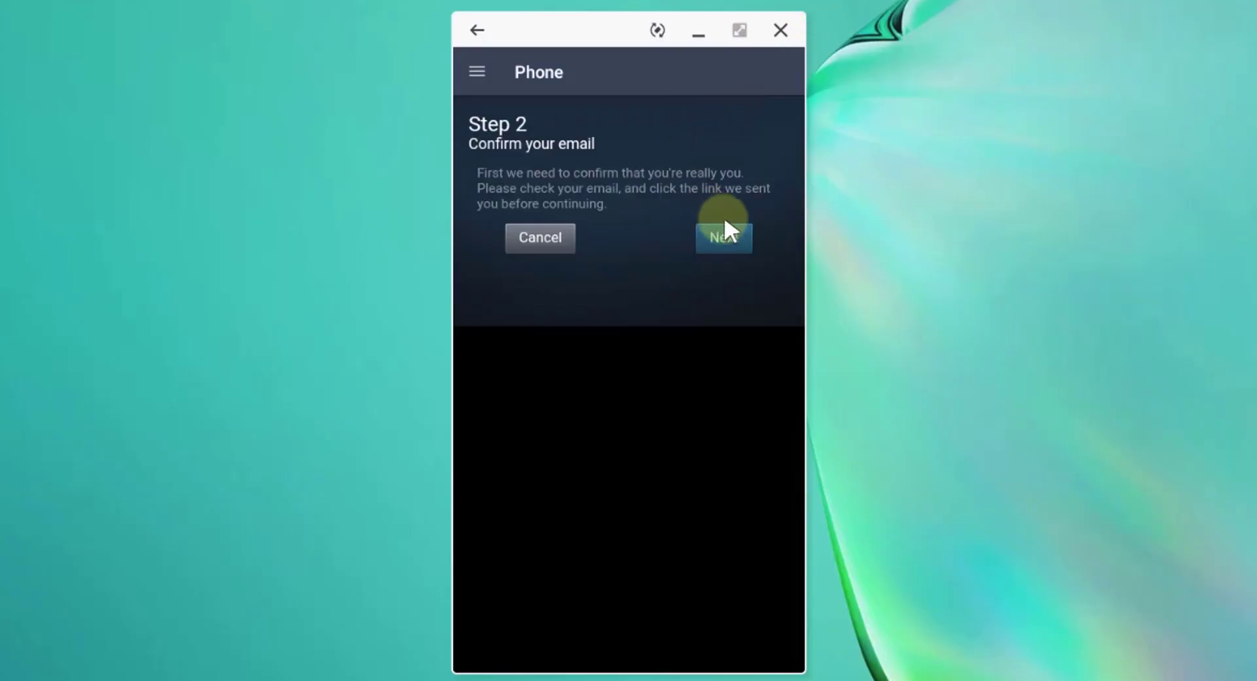
# Step: Continue after email confirmation, then finish entering and submit the SMS verification code
pyautogui.click(723, 243)
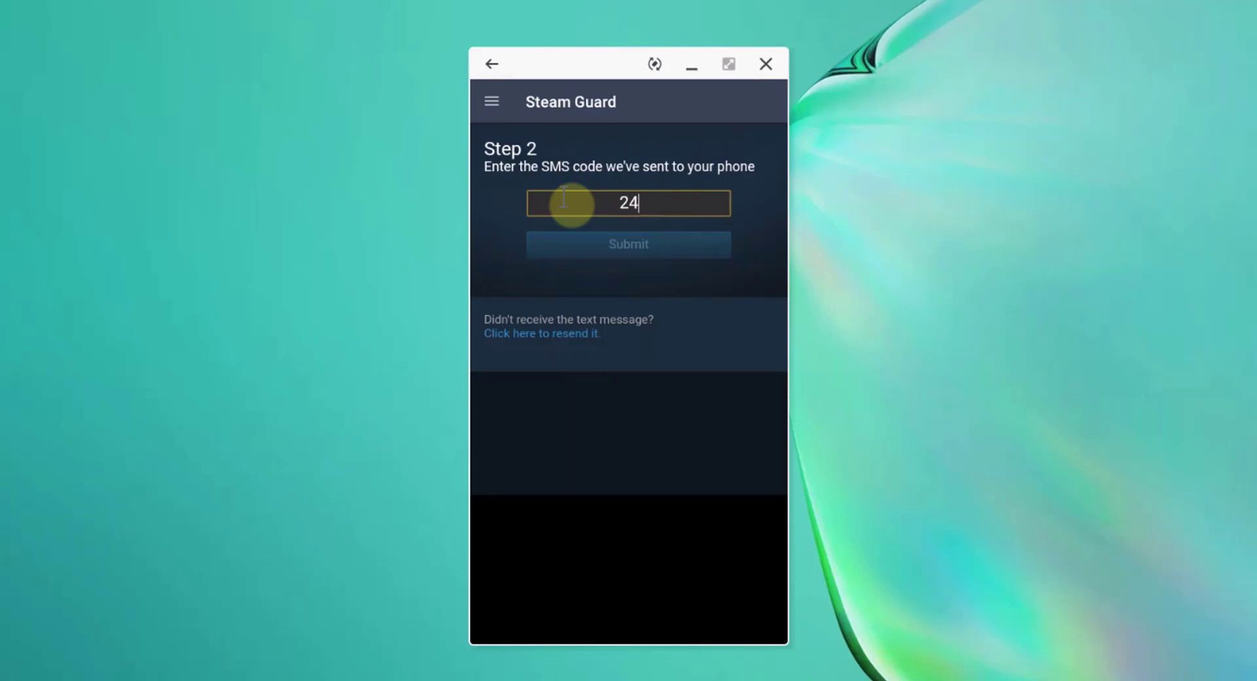
pyautogui.click(632, 252)
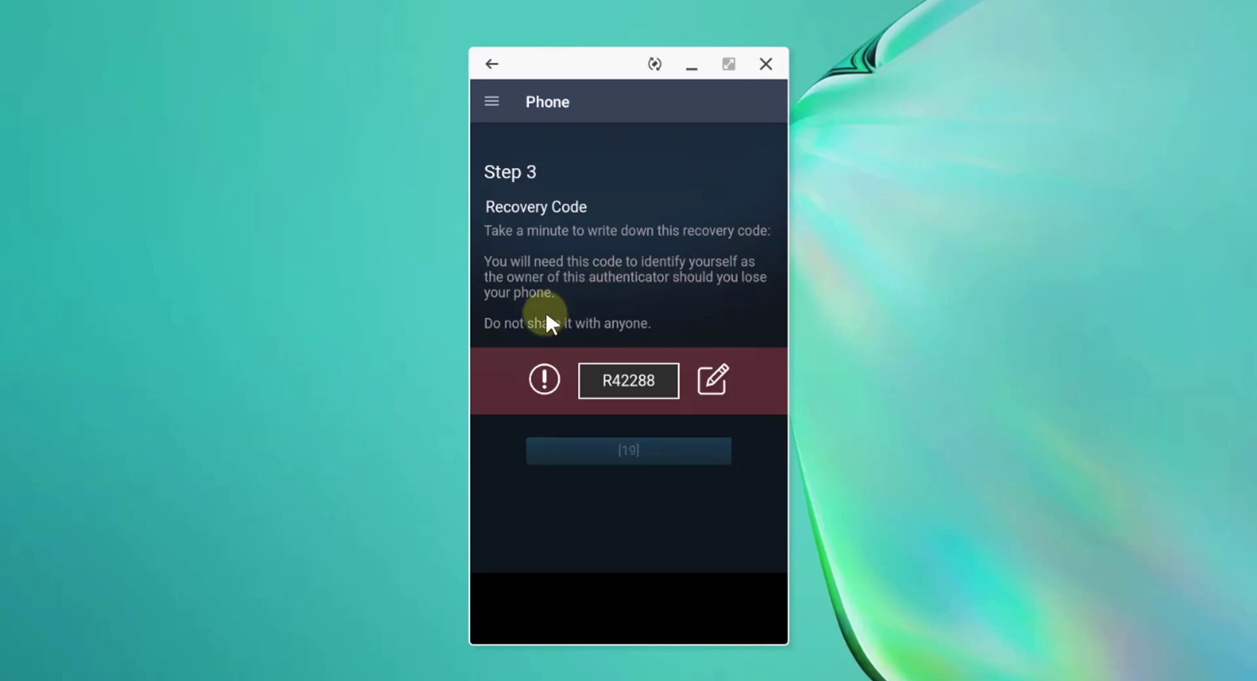
# Step: Select the Step 3 recovery code text and launch Paint from the Start search
pyautogui.moveTo(494, 320)
pyautogui.mouseDown()
pyautogui.moveTo(651, 328)
pyautogui.moveTo(657, 389)
pyautogui.moveTo(547, 437)
pyautogui.mouseUp()
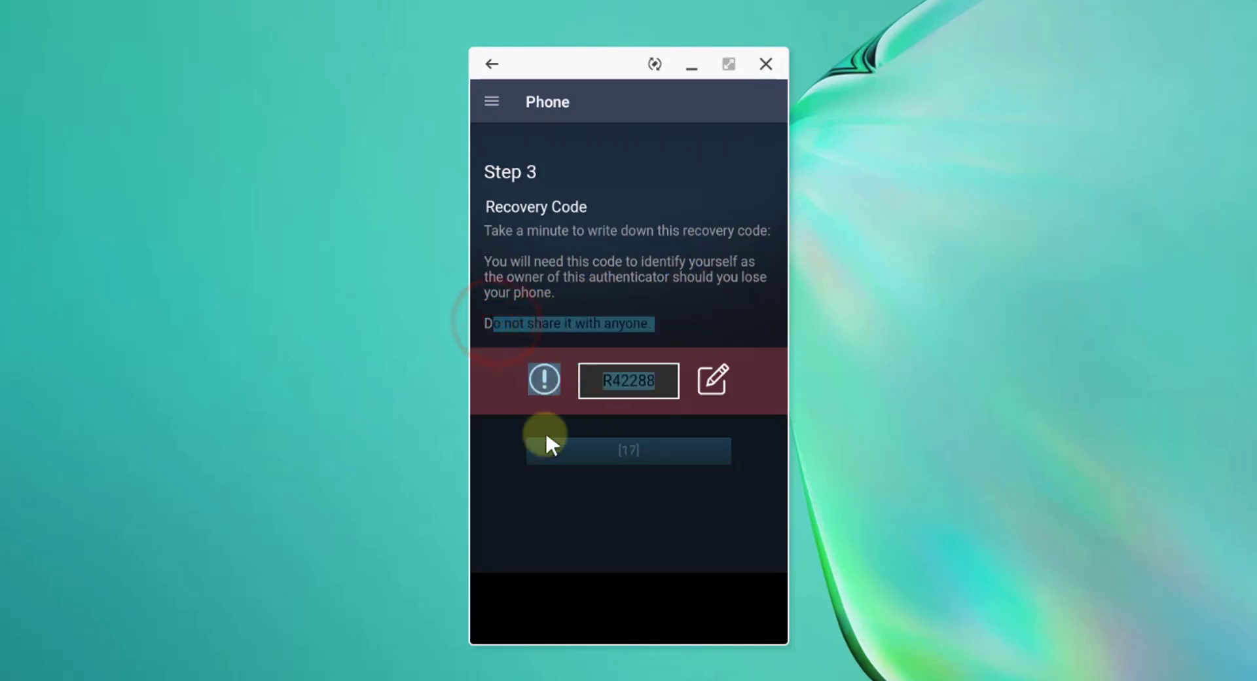
pyautogui.click(639, 504)
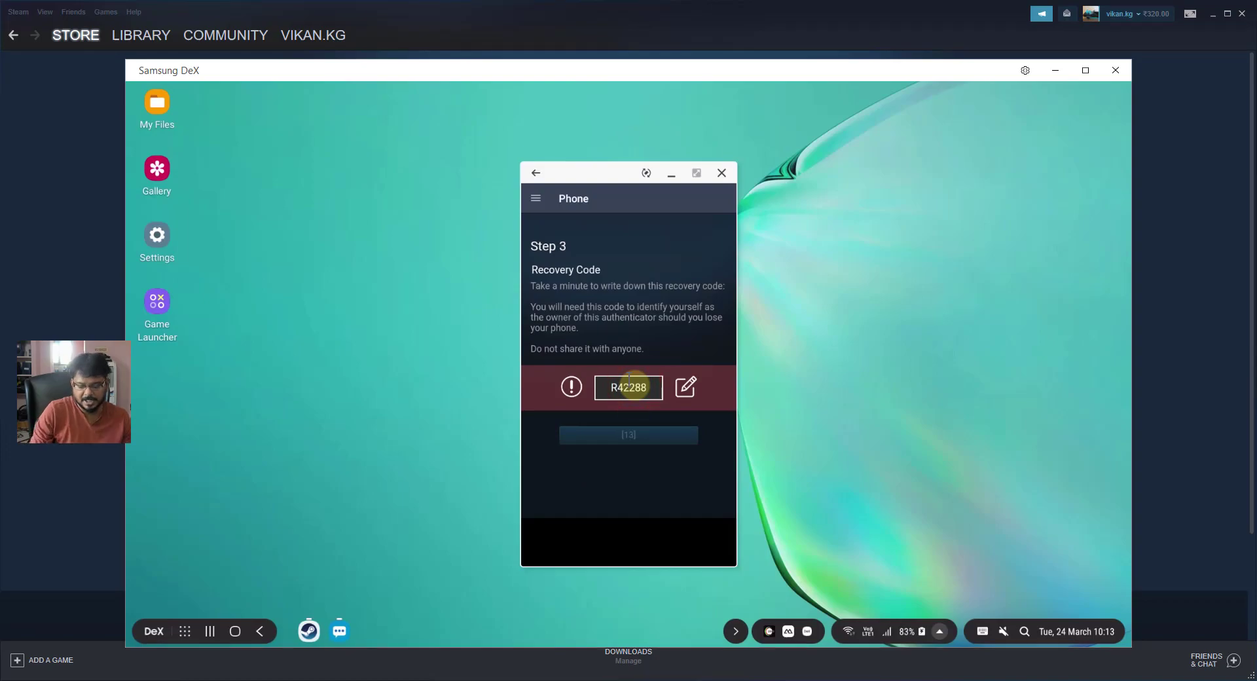
pyautogui.press('super')
pyautogui.write('paint')
pyautogui.press('Return')
# Step: Save the pasted recovery-code screenshot in Paint as steamcovery, then finish authenticator setup
pyautogui.hotkey('ctrl', 'v')
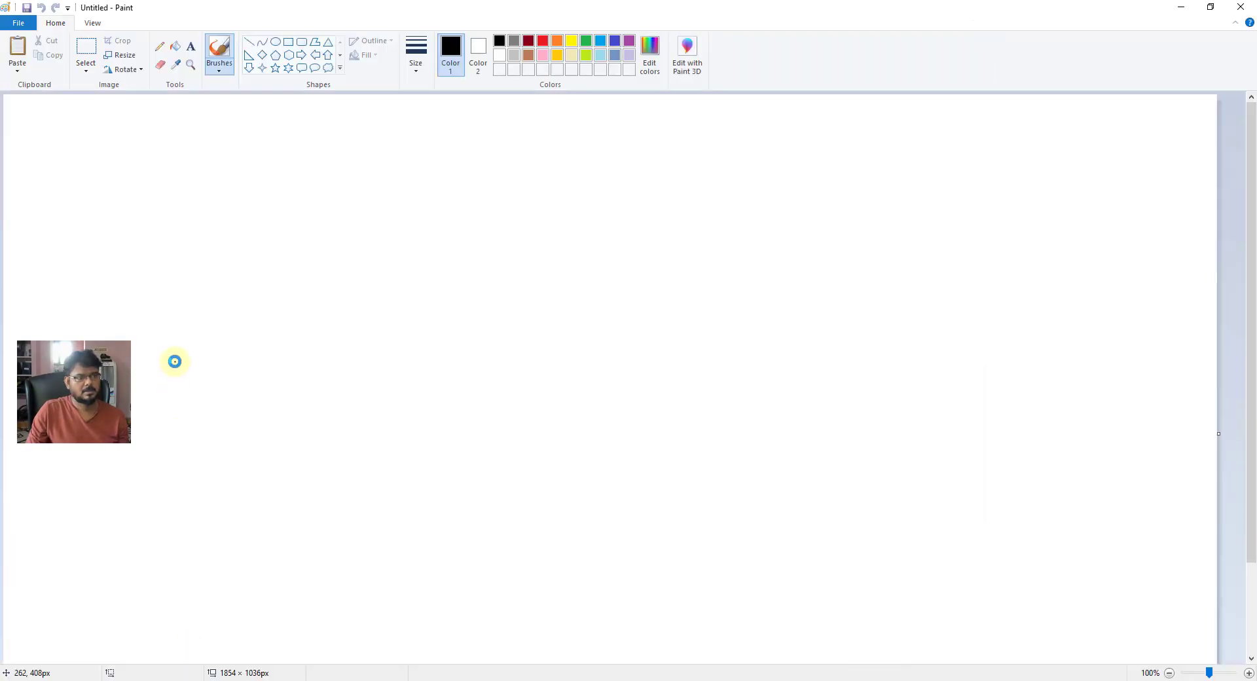
pyautogui.scroll(-2, 406, 352)
pyautogui.hotkey('ctrl', 's')
pyautogui.write('steam')
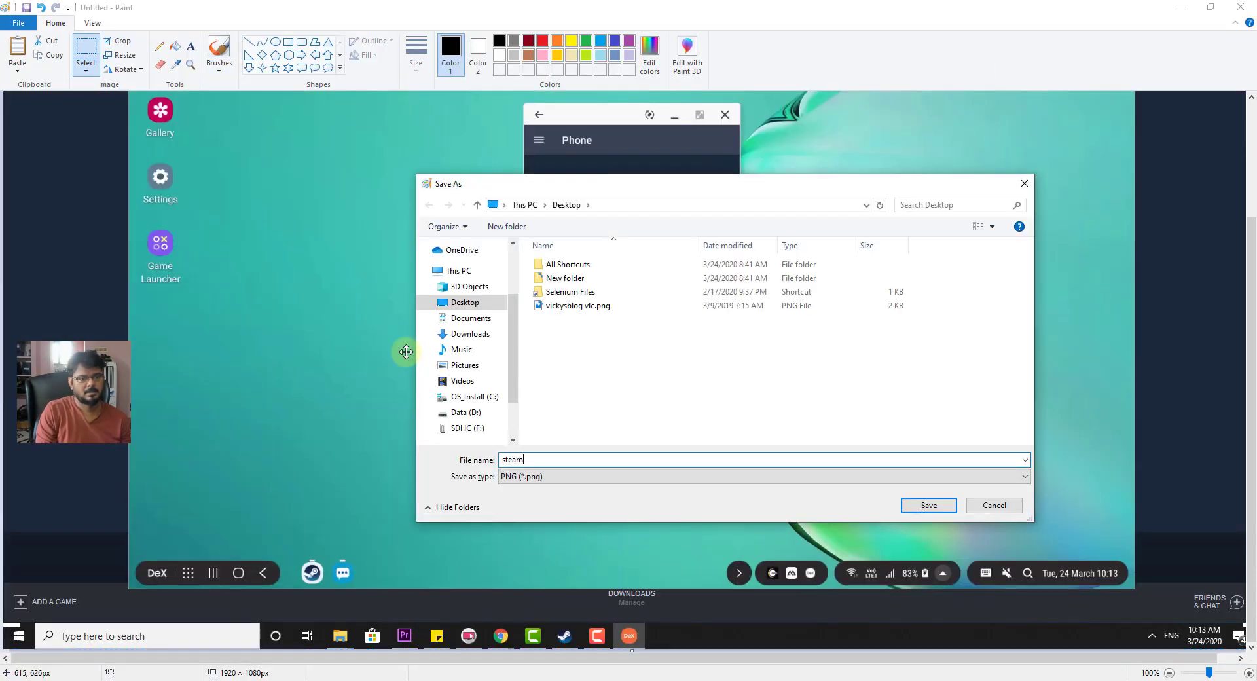
pyautogui.write('covery')
pyautogui.press('Return')
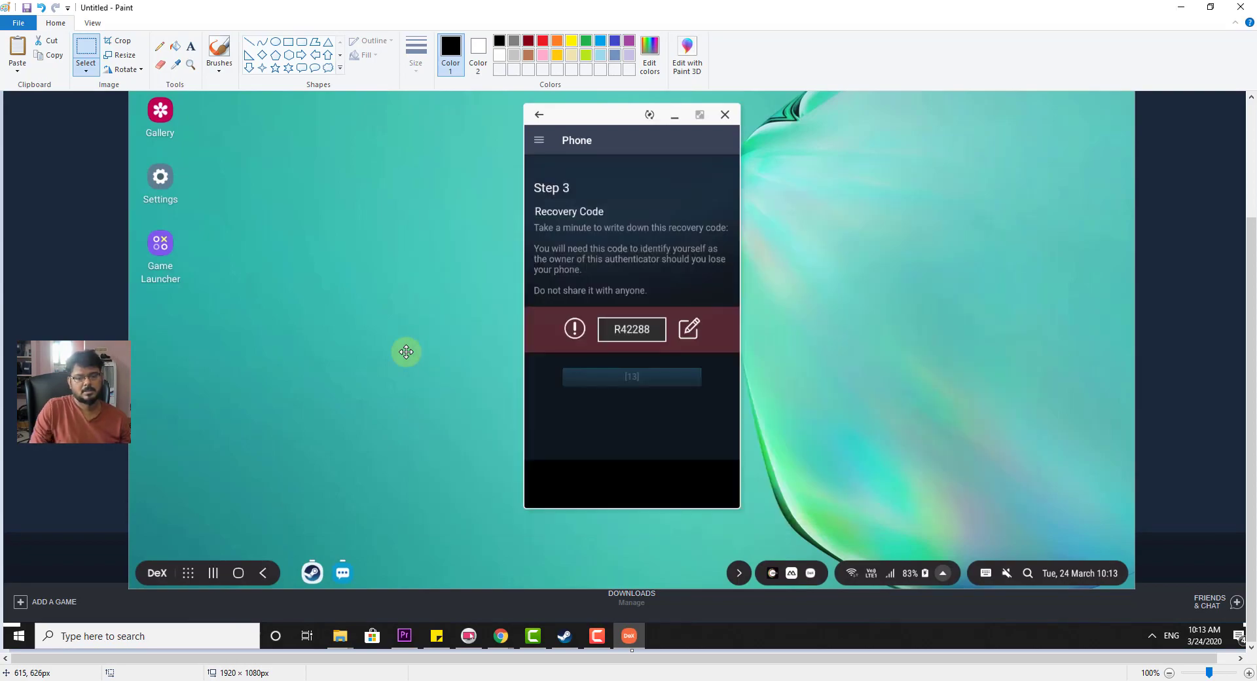
pyautogui.click(630, 457)
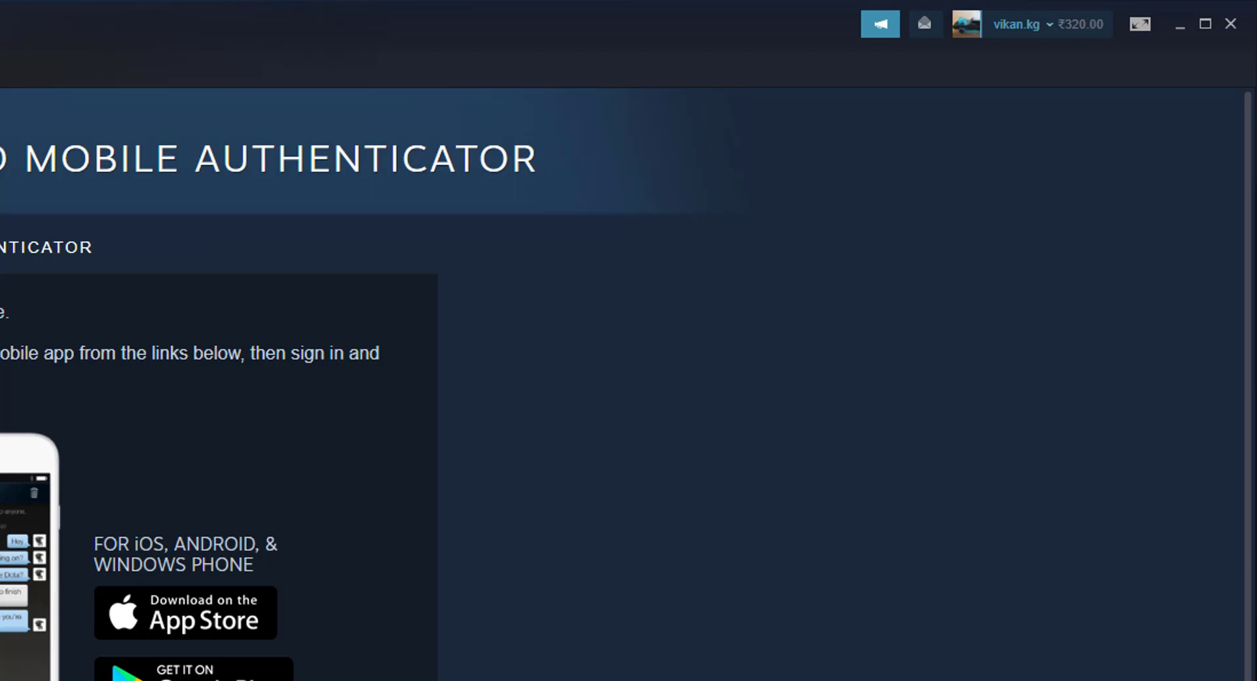
# Step: Log out of the desktop Steam client from the account dropdown
pyautogui.click(1000, 29)
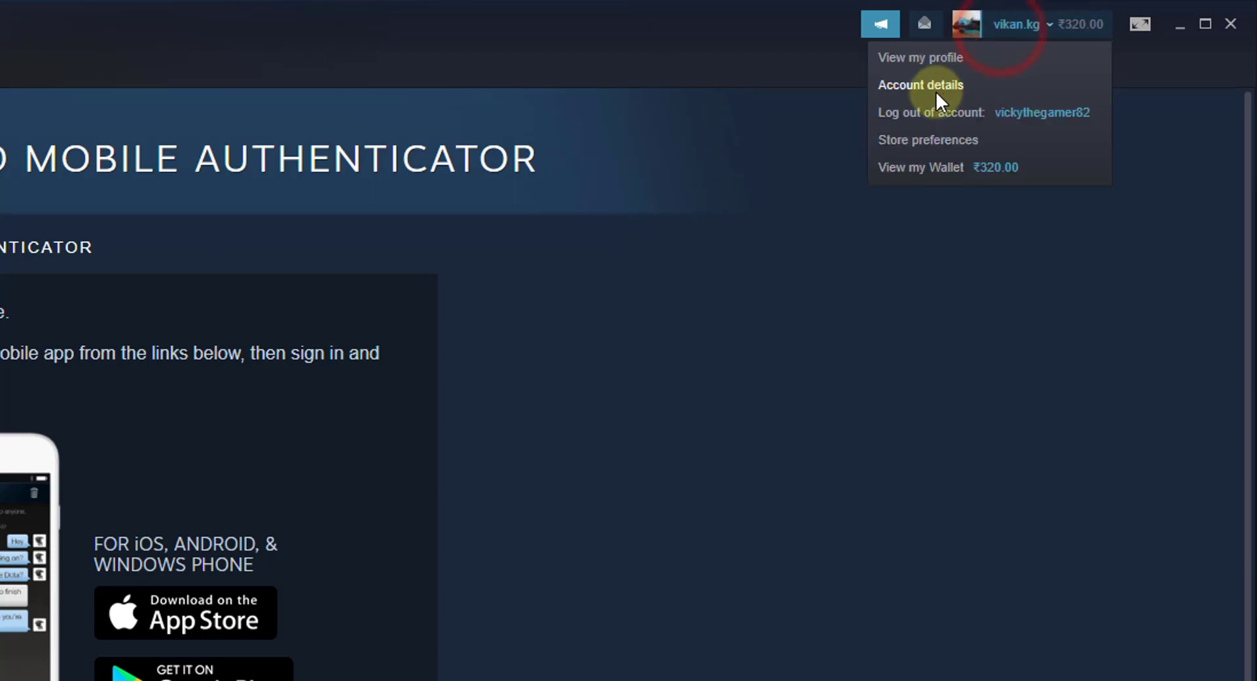
pyautogui.click(940, 115)
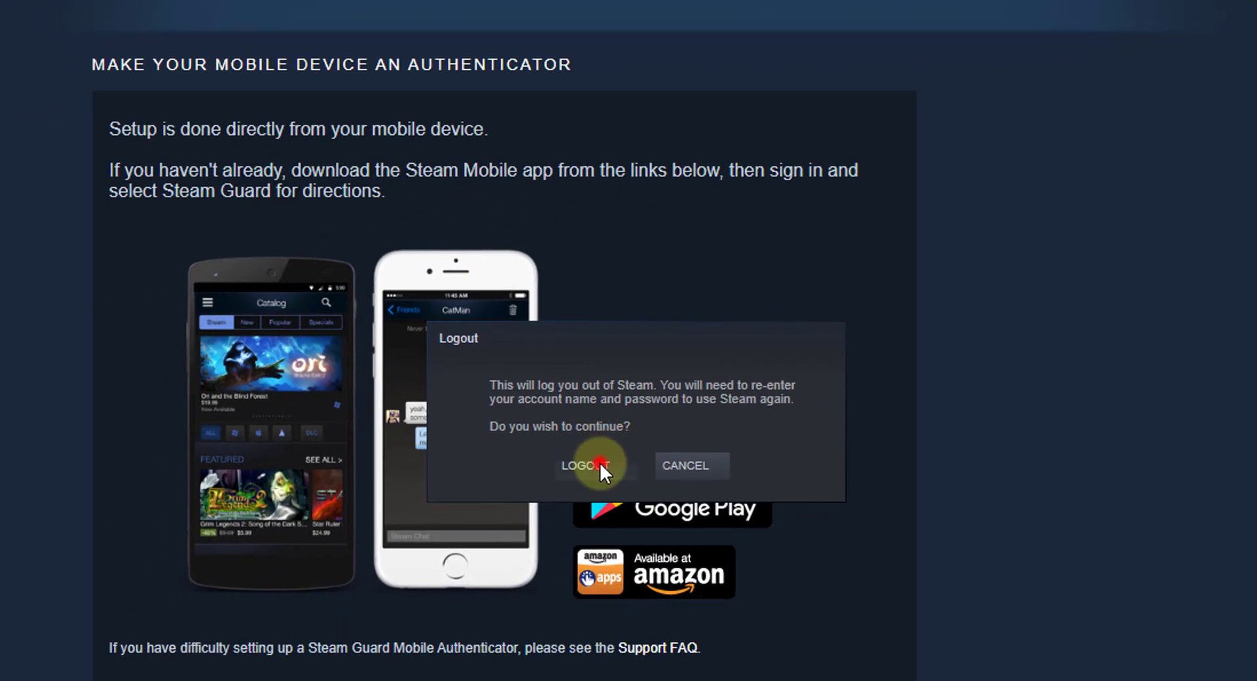
pyautogui.click(598, 466)
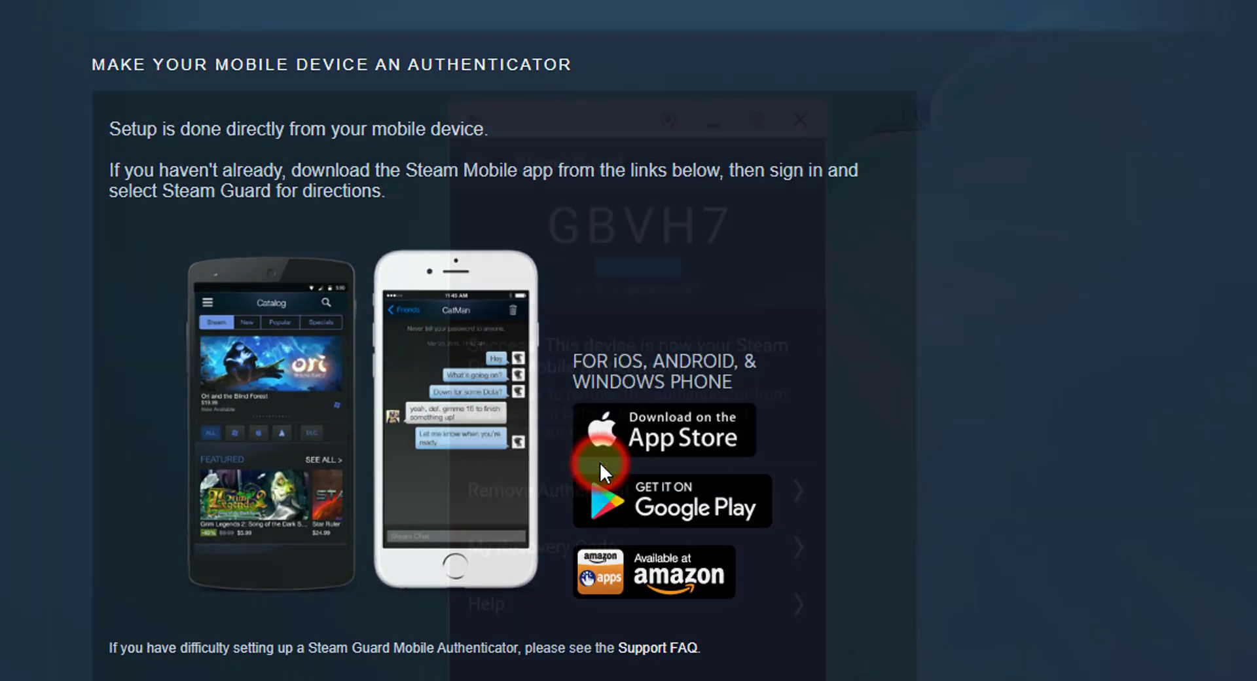
# Step: Log back in with the account name and password, then submit the phone's Steam Guard code
pyautogui.click(742, 236)
pyautogui.click(651, 334)
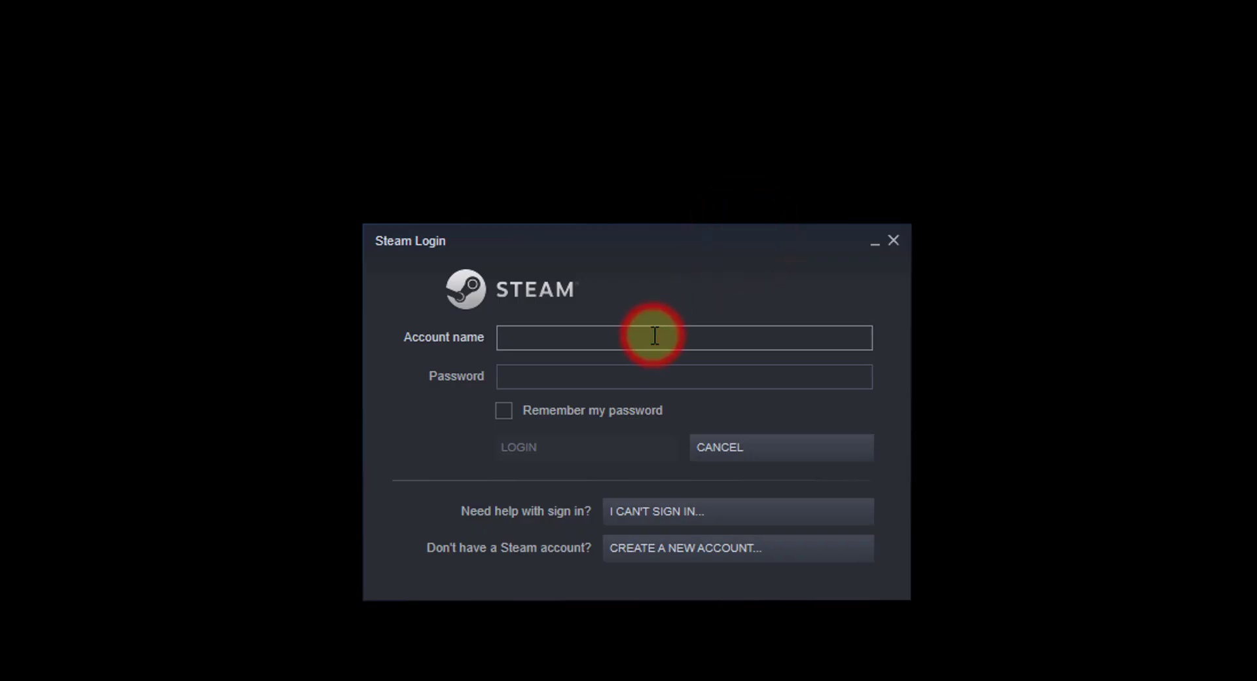
pyautogui.write('vickythegamer82')
pyautogui.press('Tab')
pyautogui.click(606, 446)
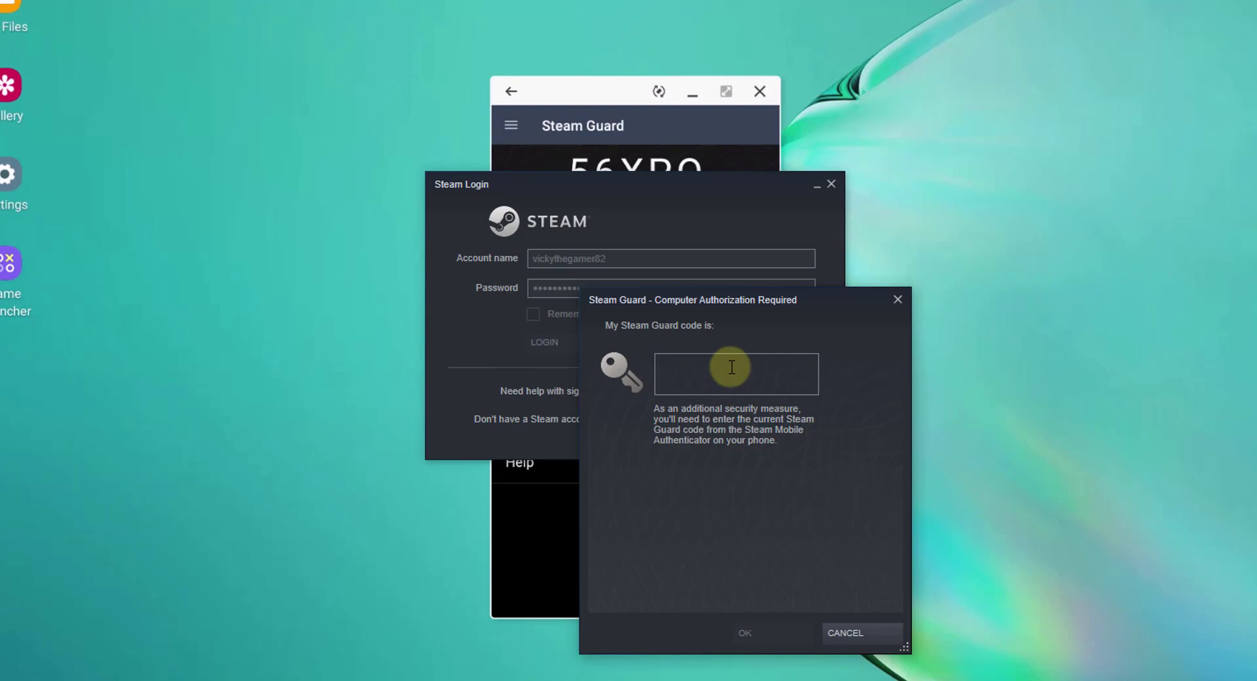
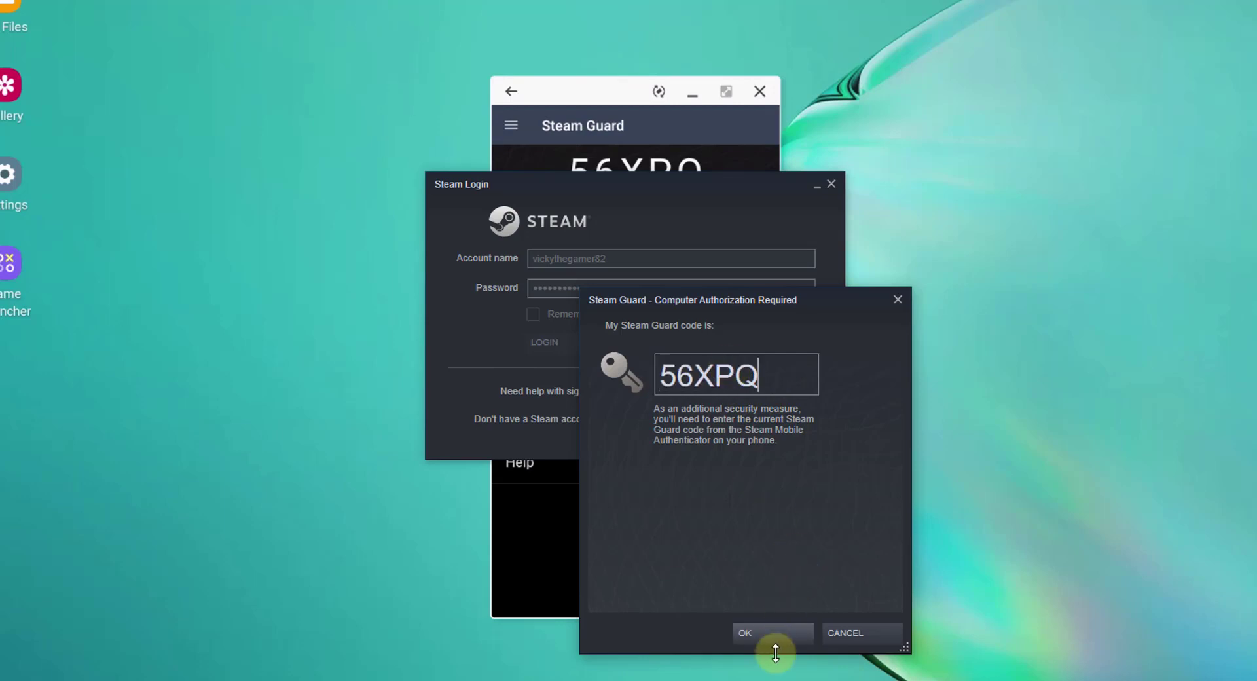
pyautogui.click(777, 634)
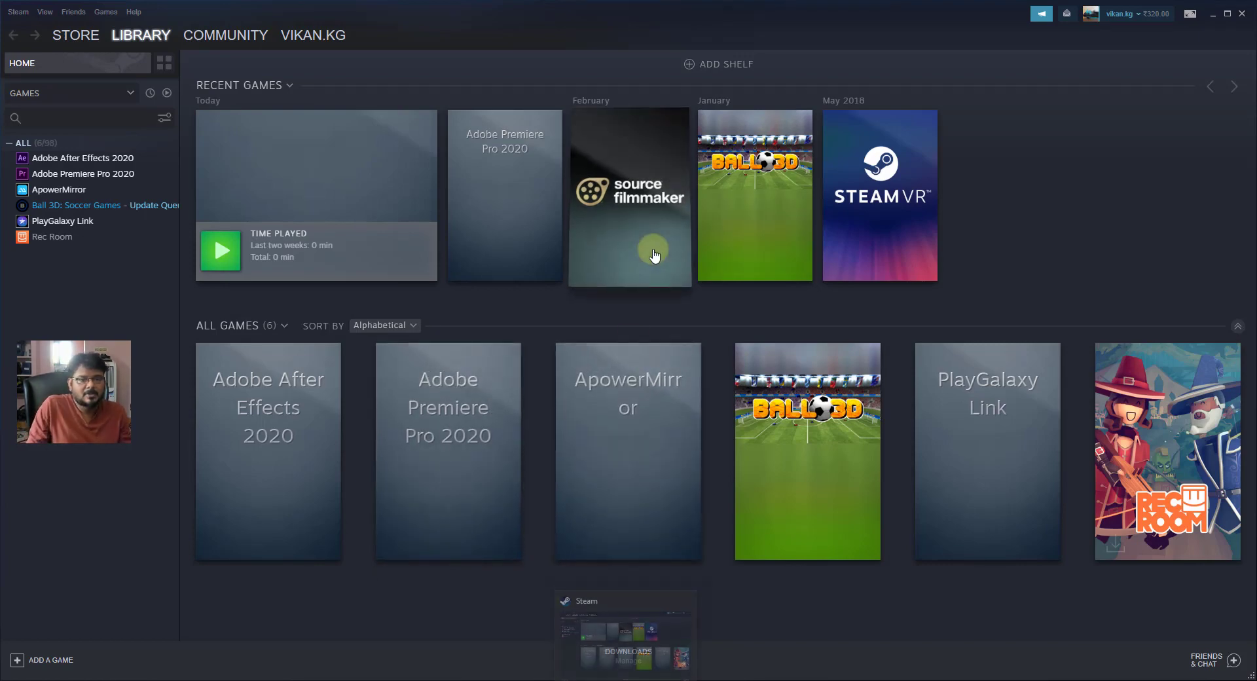
# Step: Let the Library home load, showing recent games and all six games
pyautogui.moveTo(653, 256)
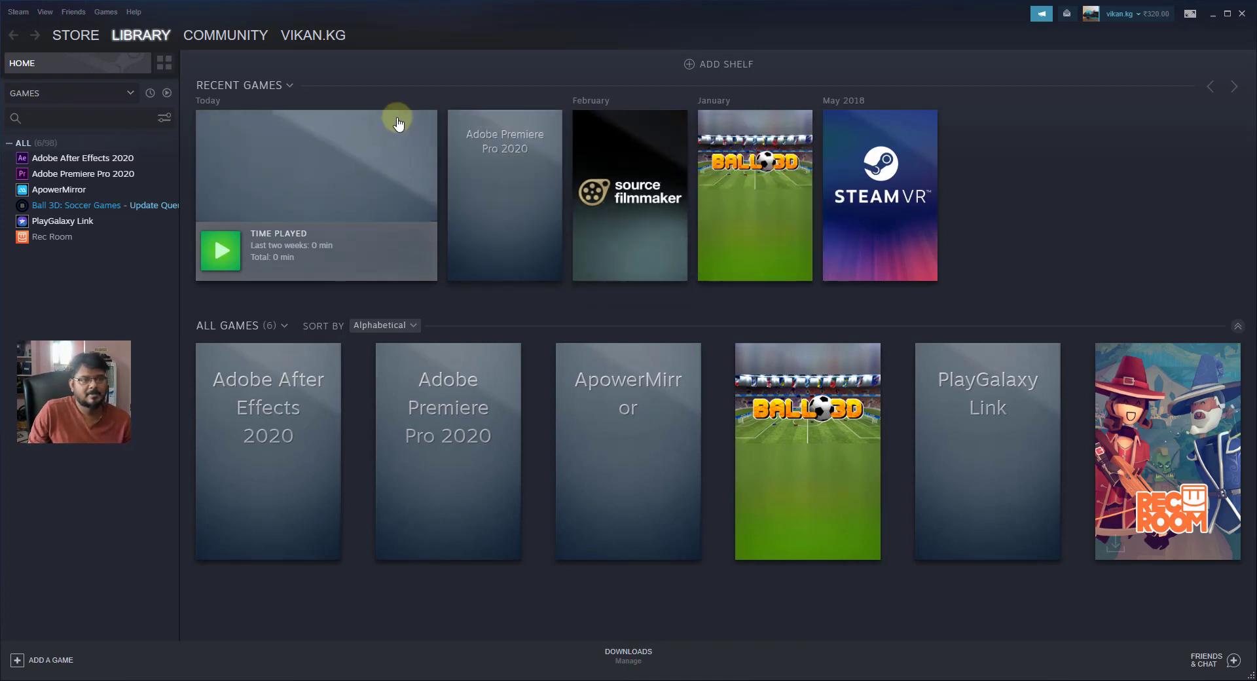